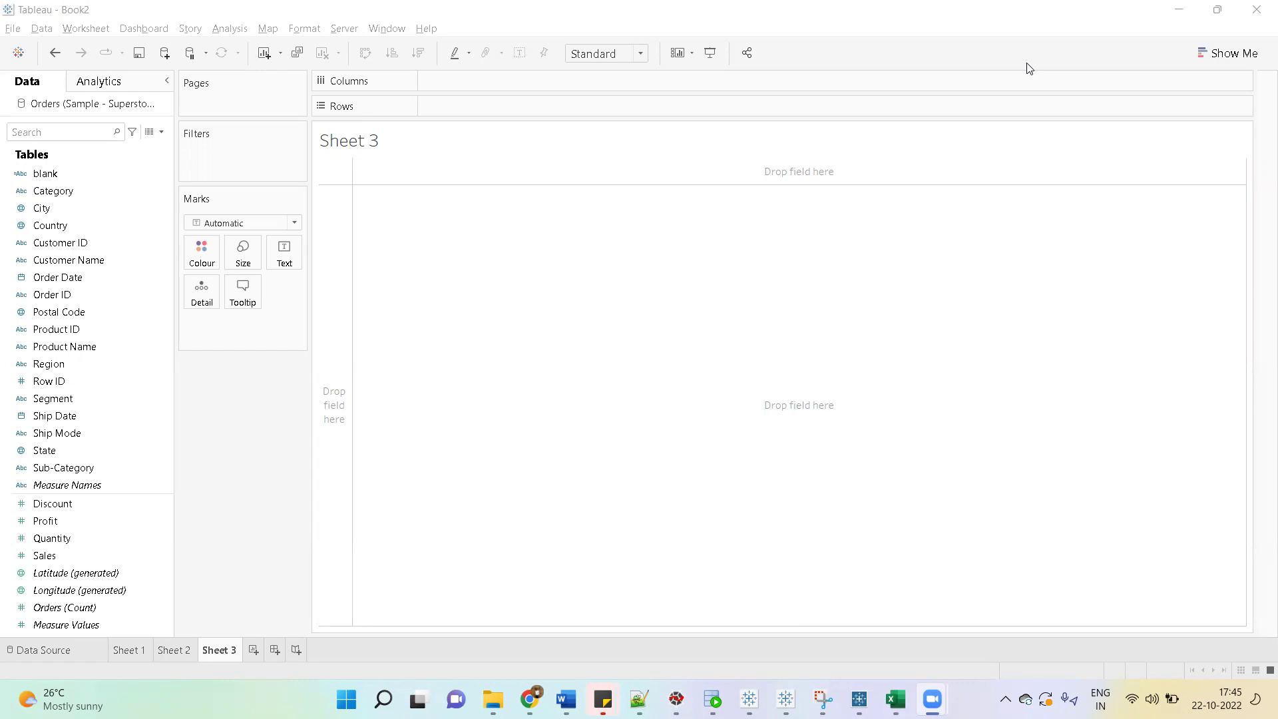
Put Category and then Sub-Category on Sheet 3's Rows shelf
drag(53, 191, 476, 107)
drag(63, 468, 602, 108)
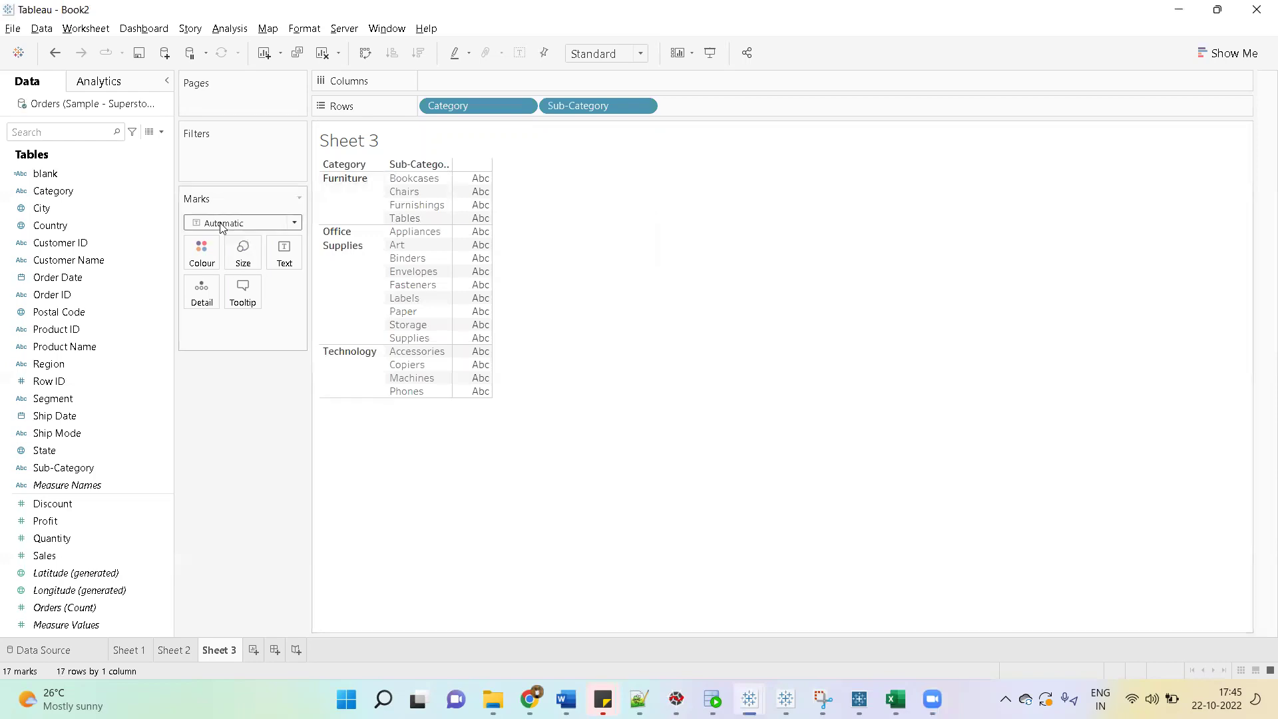
Change Sheet 3's mark type to Polygon so the Abc placeholders disappear
click(258, 225)
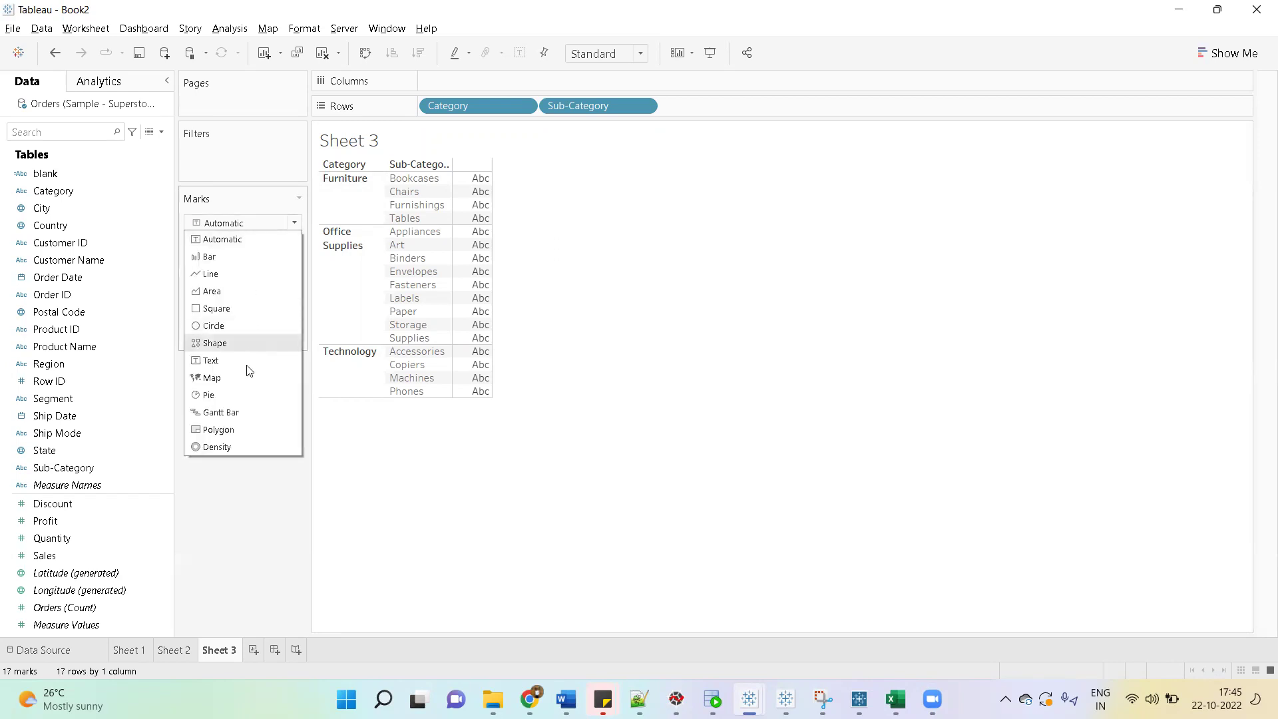
click(219, 429)
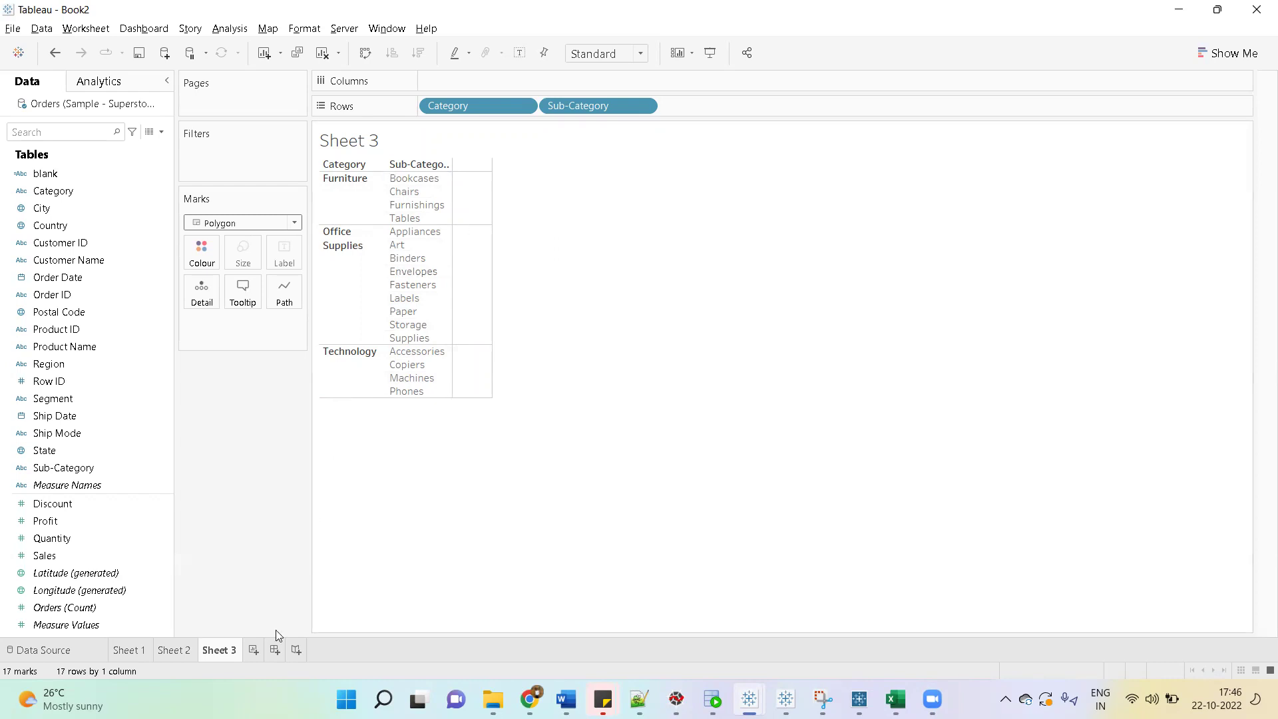
Create Dashboard 1 with vertical and horizontal containers holding Sheet 3 upper-left
click(277, 651)
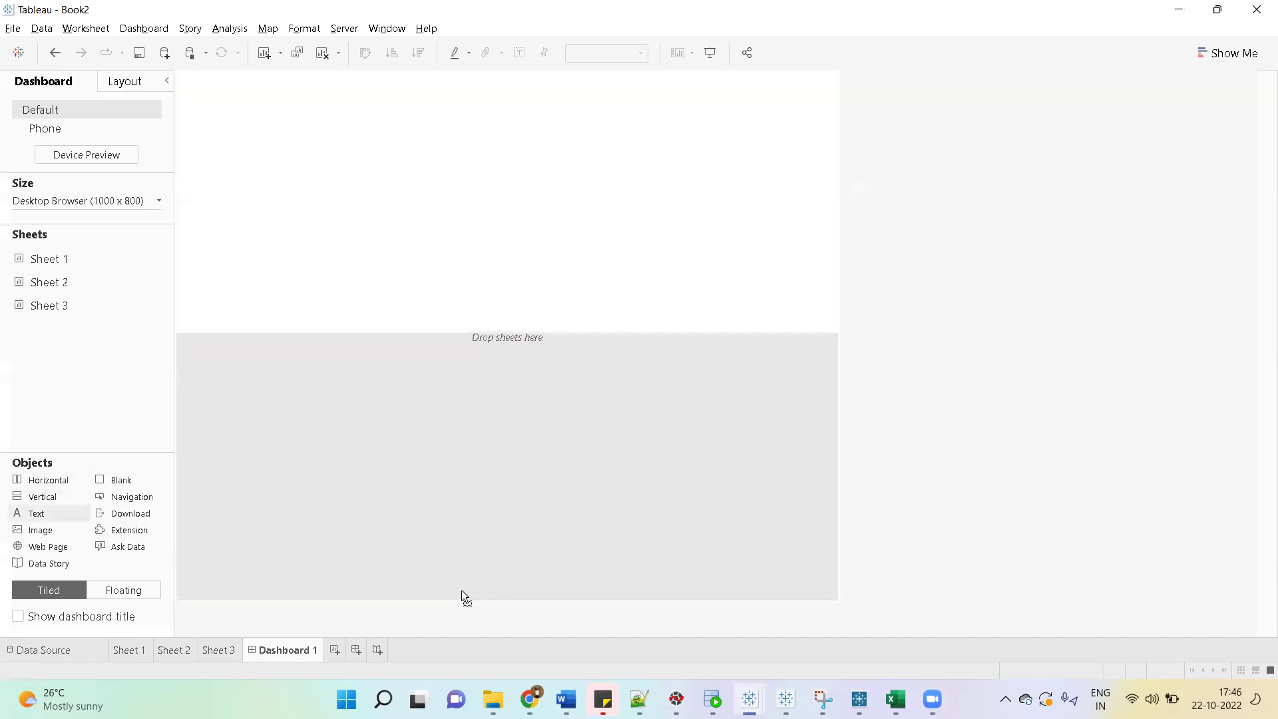
drag(42, 496, 462, 591)
drag(43, 480, 320, 155)
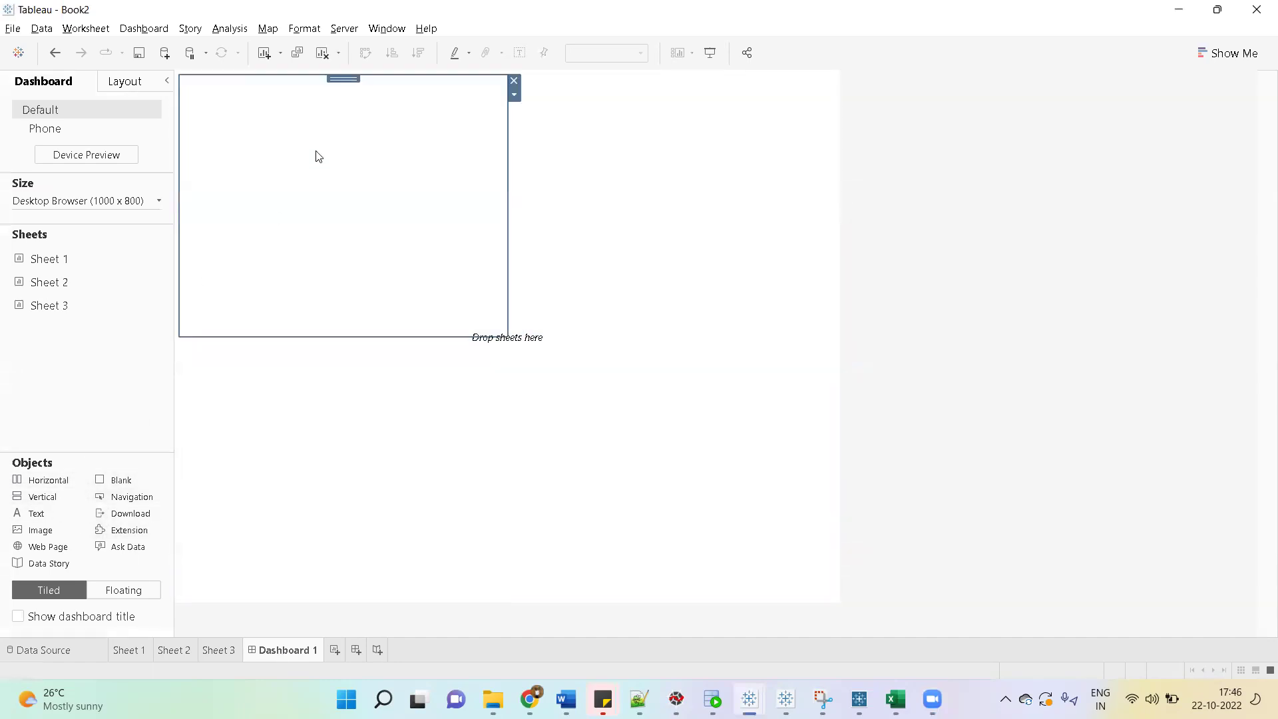
drag(49, 306, 279, 241)
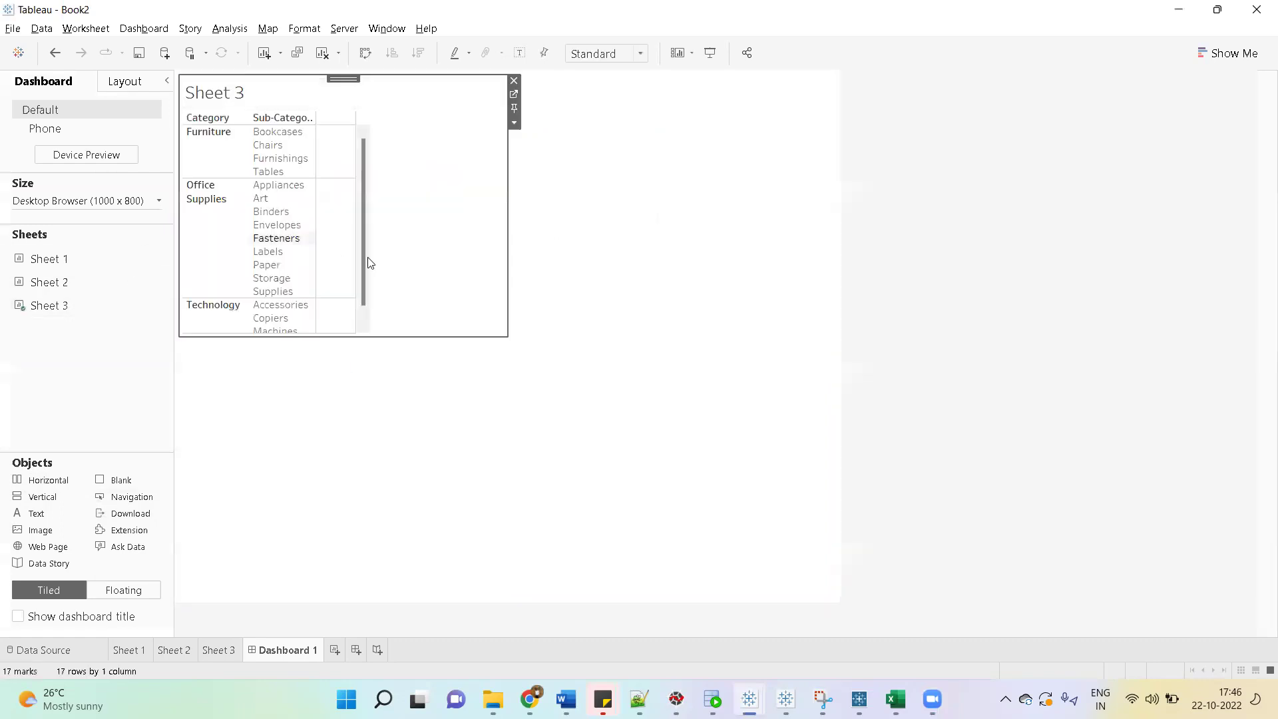
Fit Sheet 3 to width and widen the Category and Sub-Category columns
click(605, 52)
click(591, 86)
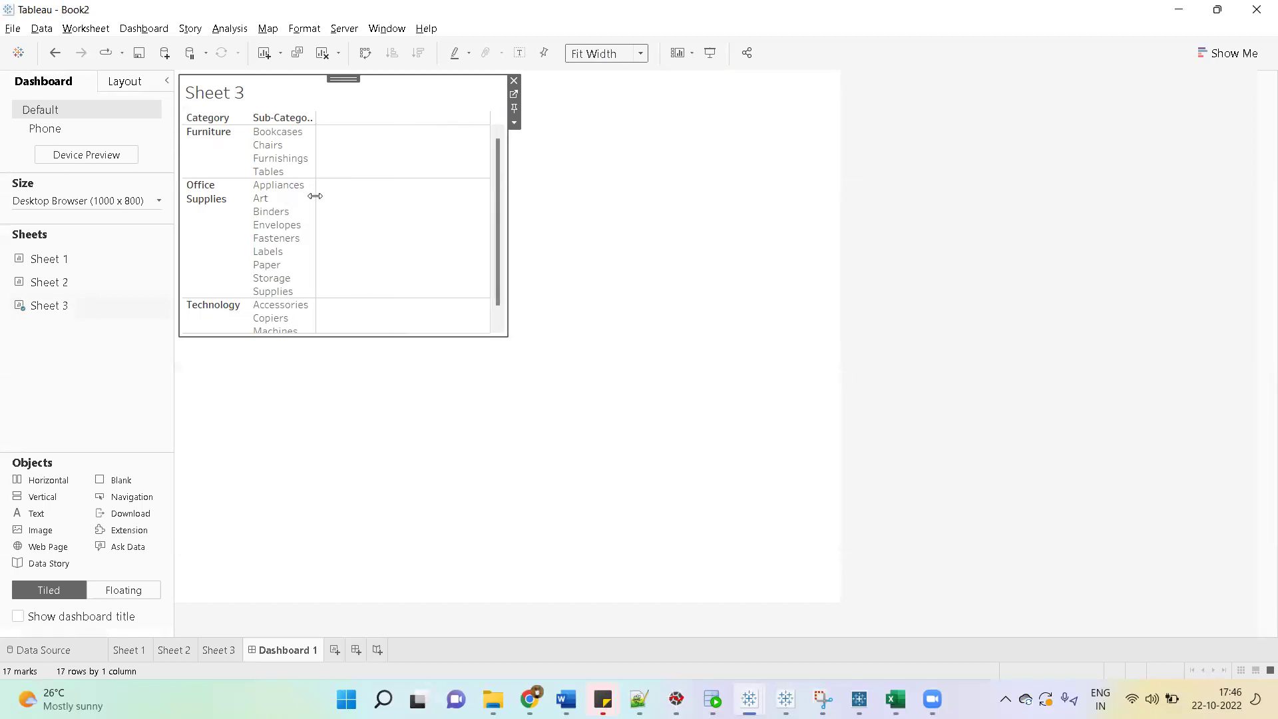
drag(315, 197, 489, 189)
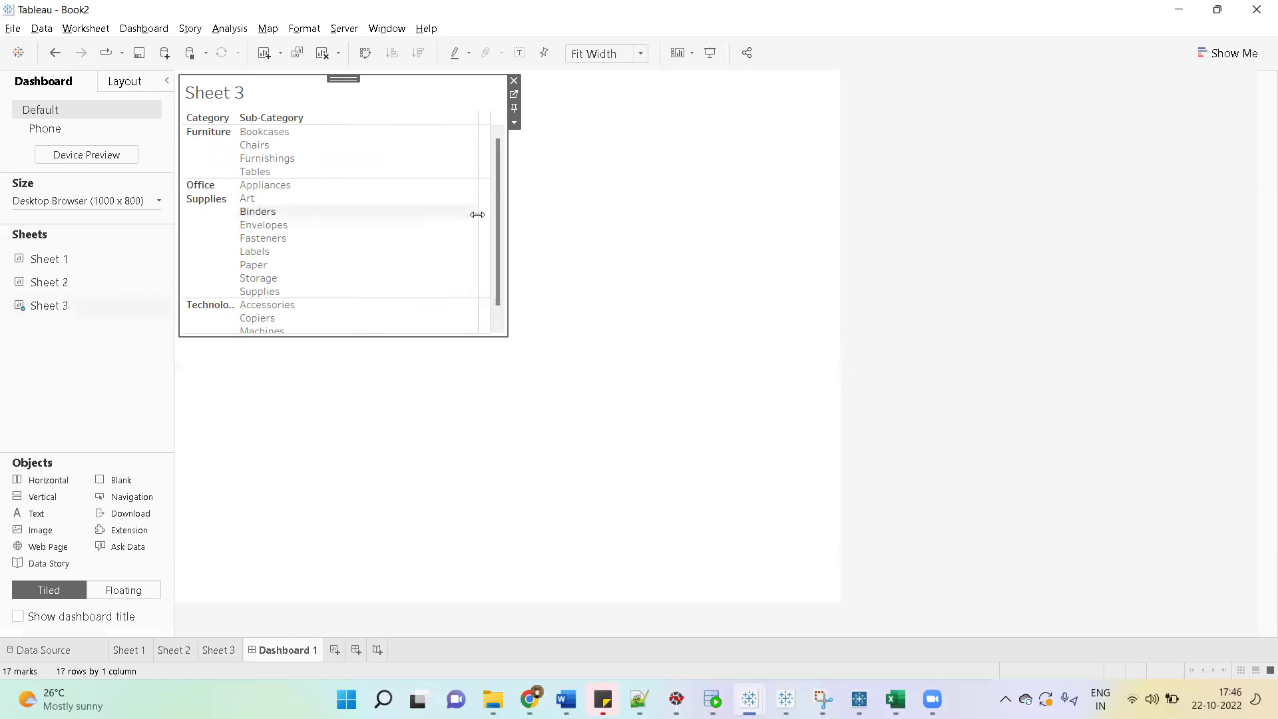
drag(489, 213, 489, 215)
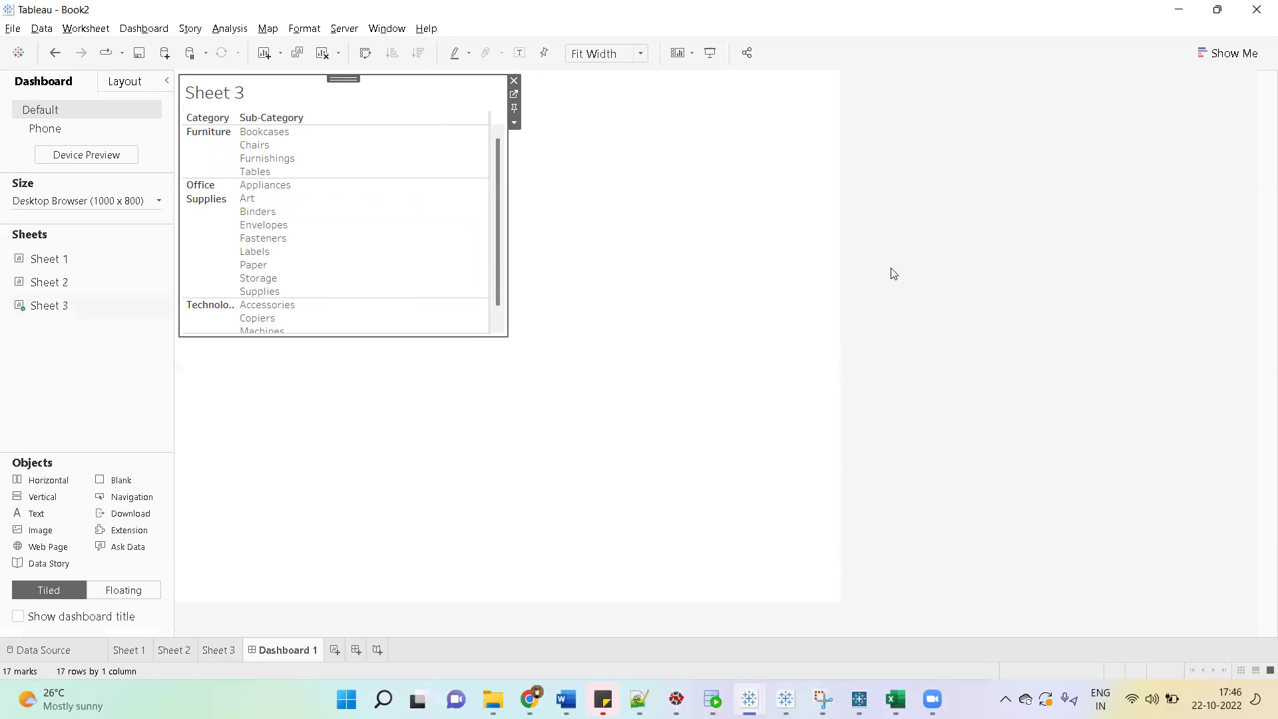
Create Sheet 4 with Category and Sub-Category on the Rows shelf
click(335, 651)
mouse_move(53, 192)
mouse_down()
mouse_move(442, 135)
mouse_move(480, 106)
mouse_up()
mouse_move(62, 468)
mouse_down()
mouse_move(647, 138)
mouse_move(668, 104)
mouse_up()
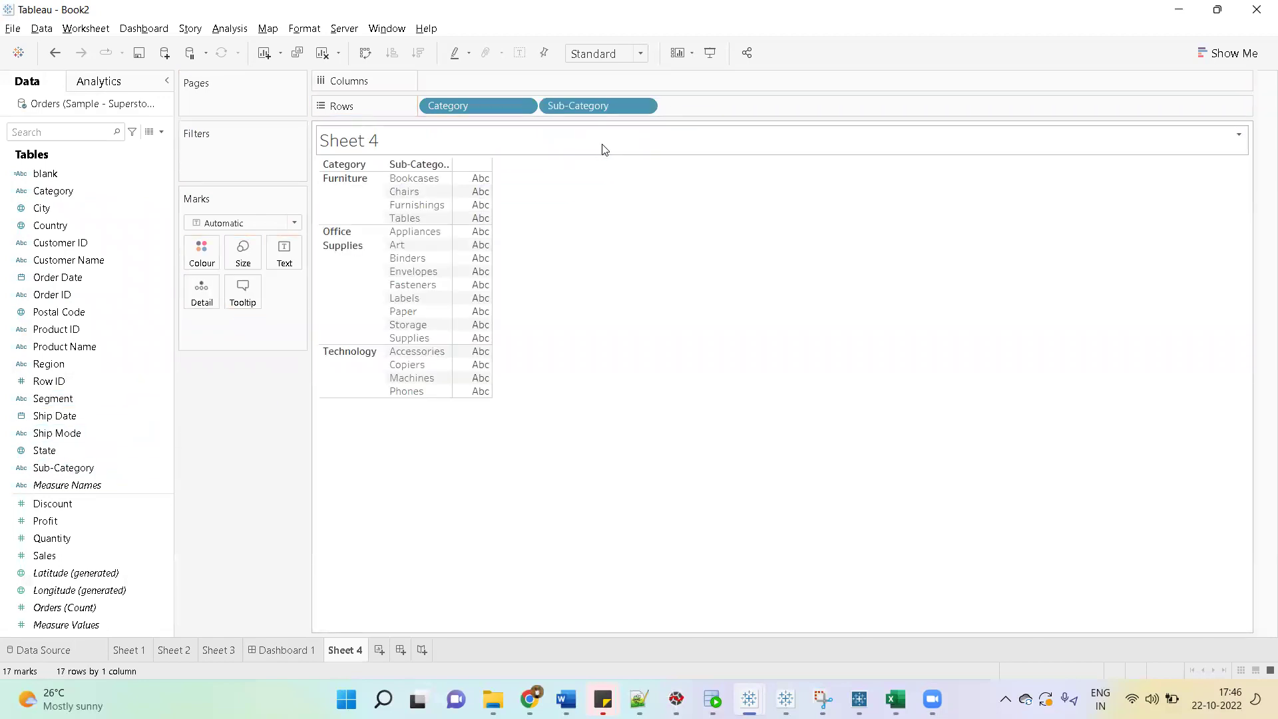
Confirm the blank calculated field, place it on Sheet 4's marks, and add Sheet 5
click(88, 172)
right_click(88, 173)
click(128, 253)
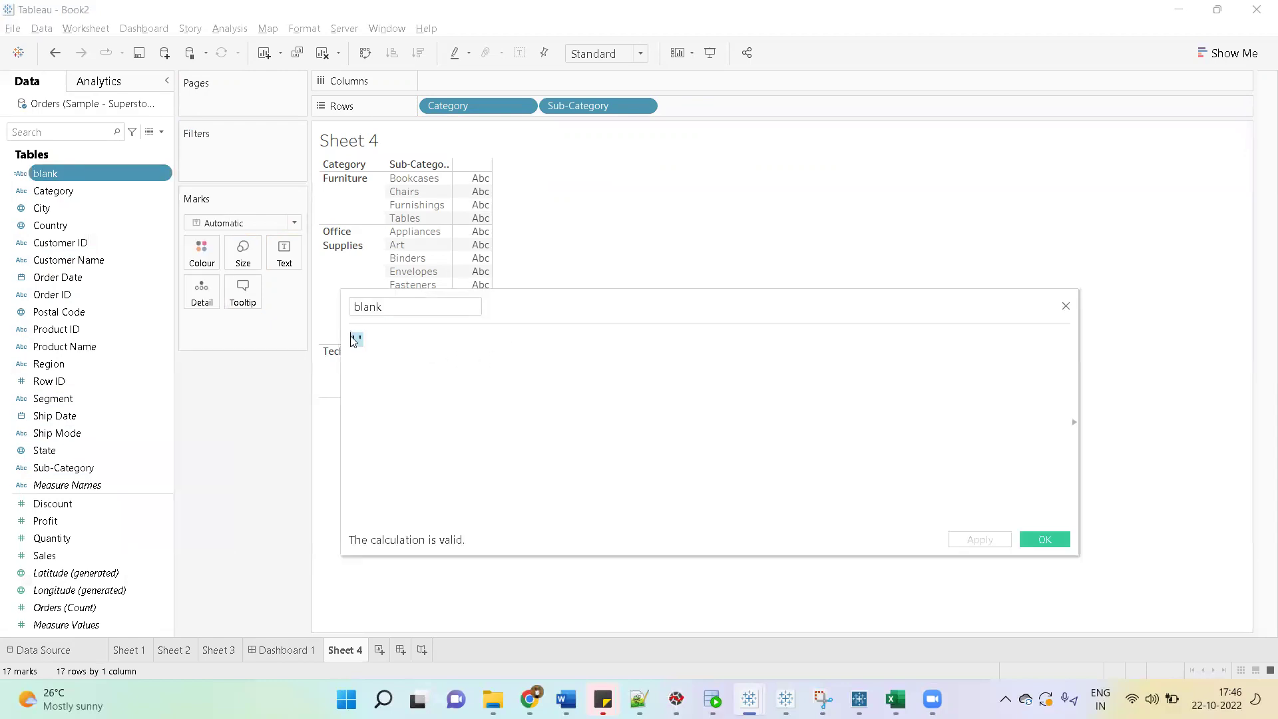
click(1045, 540)
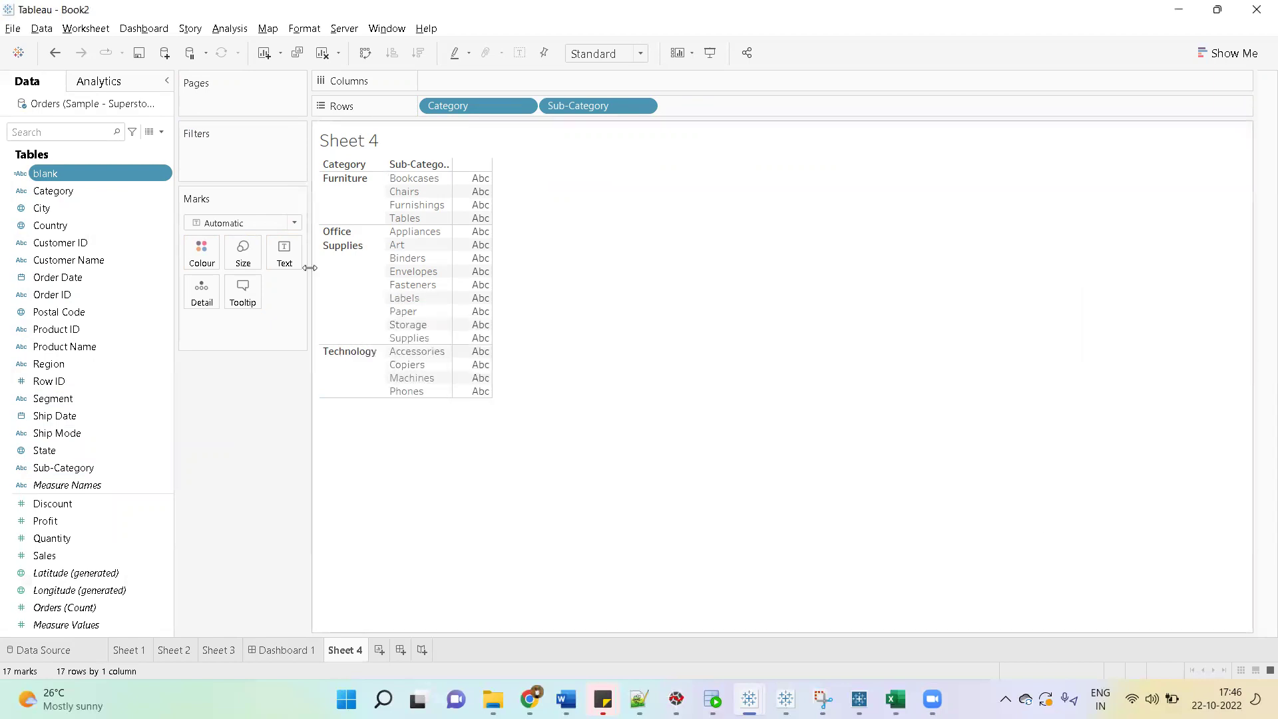
mouse_move(61, 172)
mouse_down()
mouse_move(308, 240)
mouse_move(231, 250)
mouse_up()
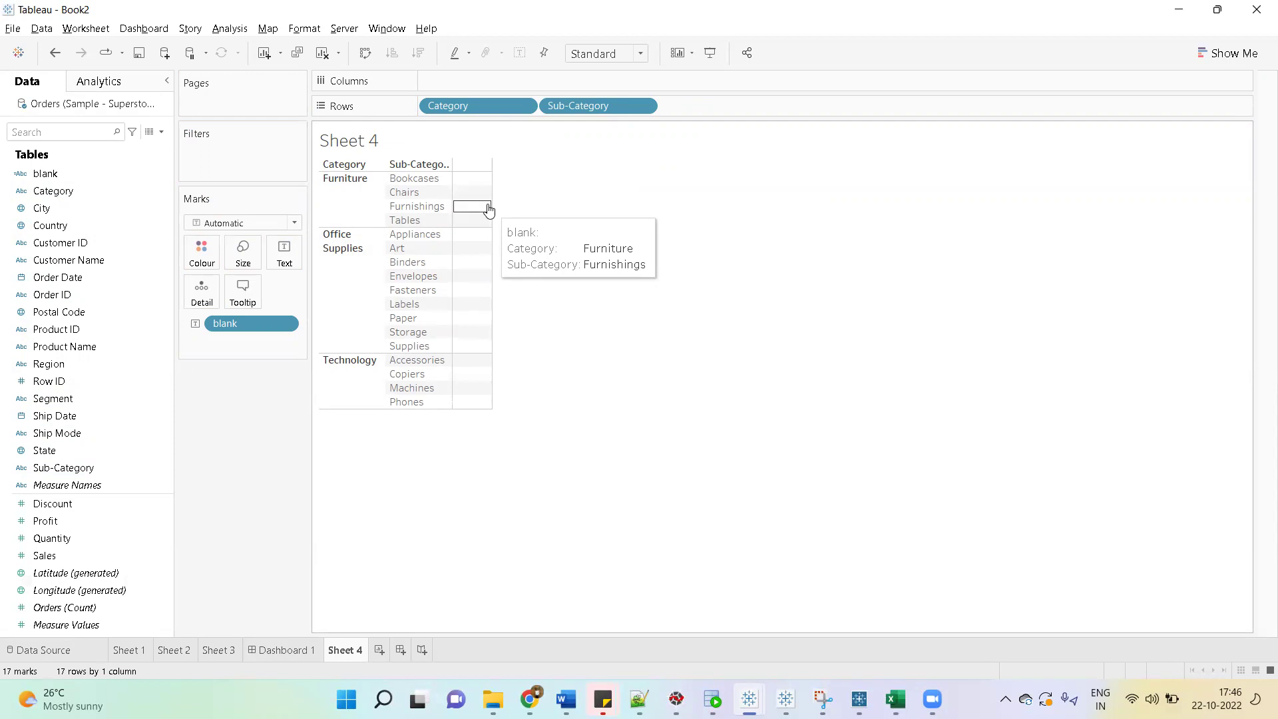
click(378, 650)
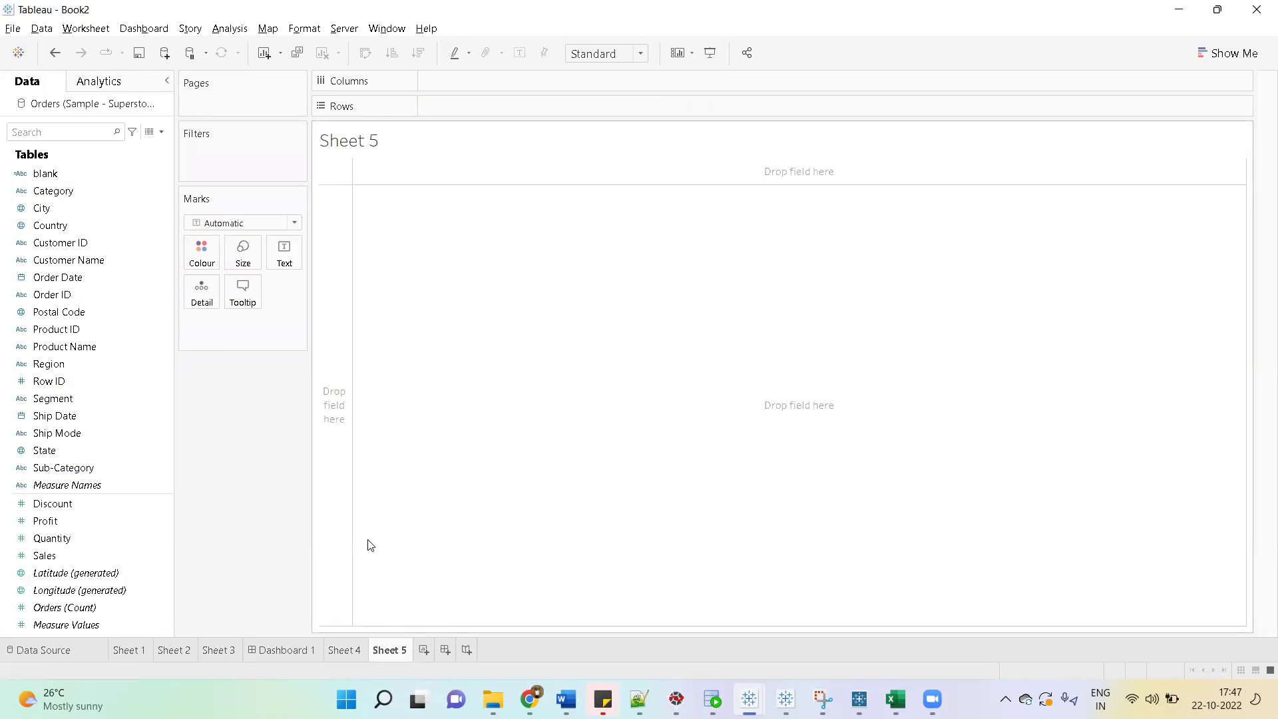
On Sheet 5, add Category and Sub-Category rows, use Sub-Category as text, widen its column
drag(52, 191, 466, 103)
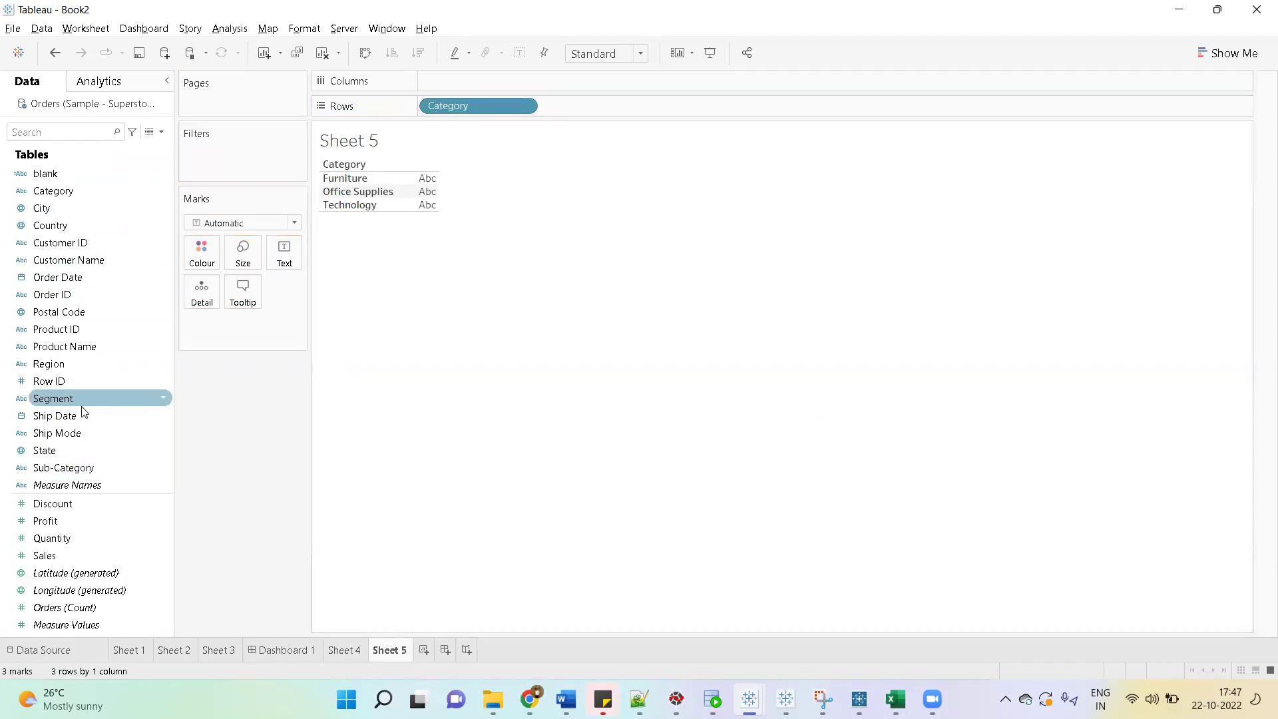
drag(63, 467, 627, 105)
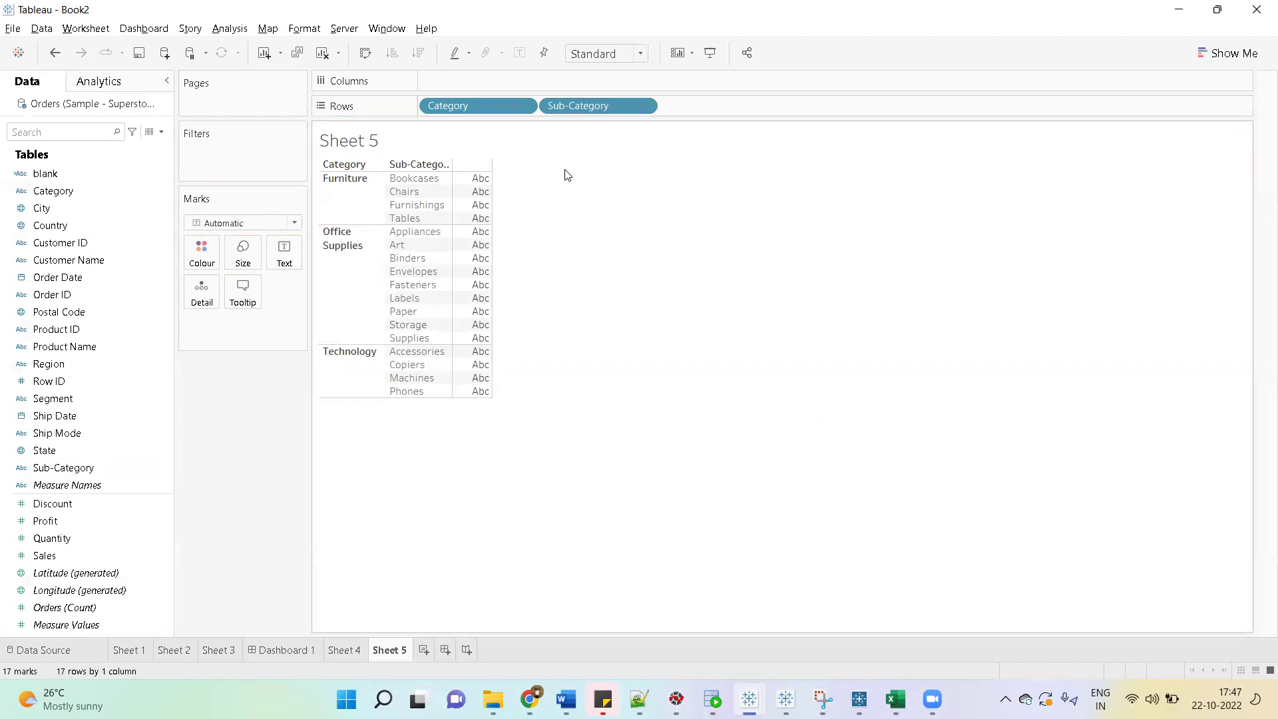
click(63, 467)
drag(64, 468, 284, 254)
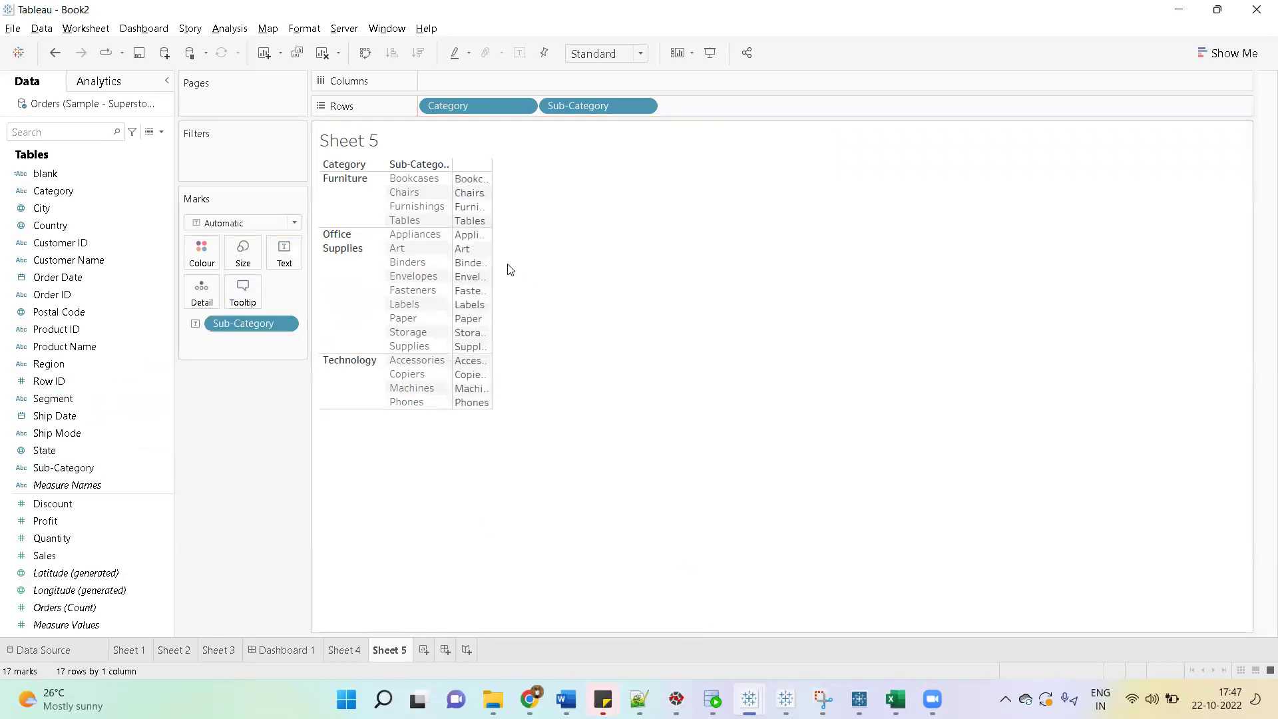
drag(493, 259, 519, 260)
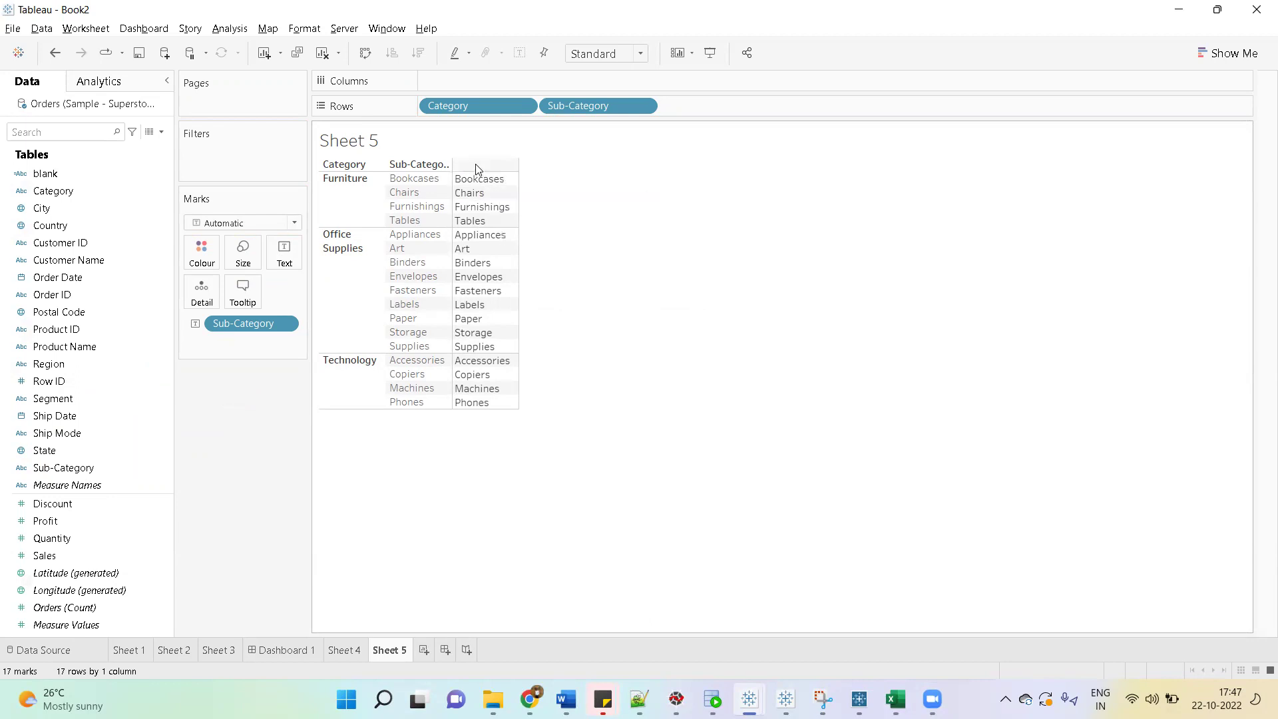
Add a typed "Sub Category" label field to Sheet 5's Columns shelf
double_click(454, 81)
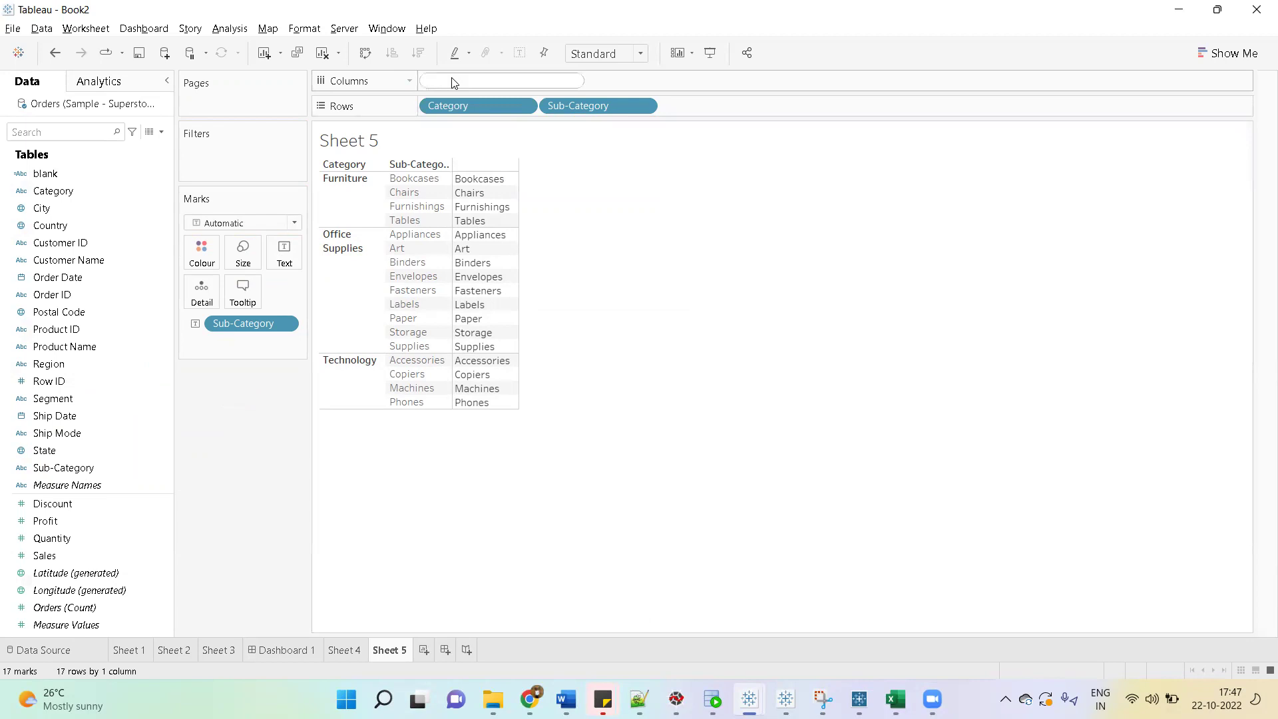
text("")
text(Sub-Cate)
text(gory)
key(Return)
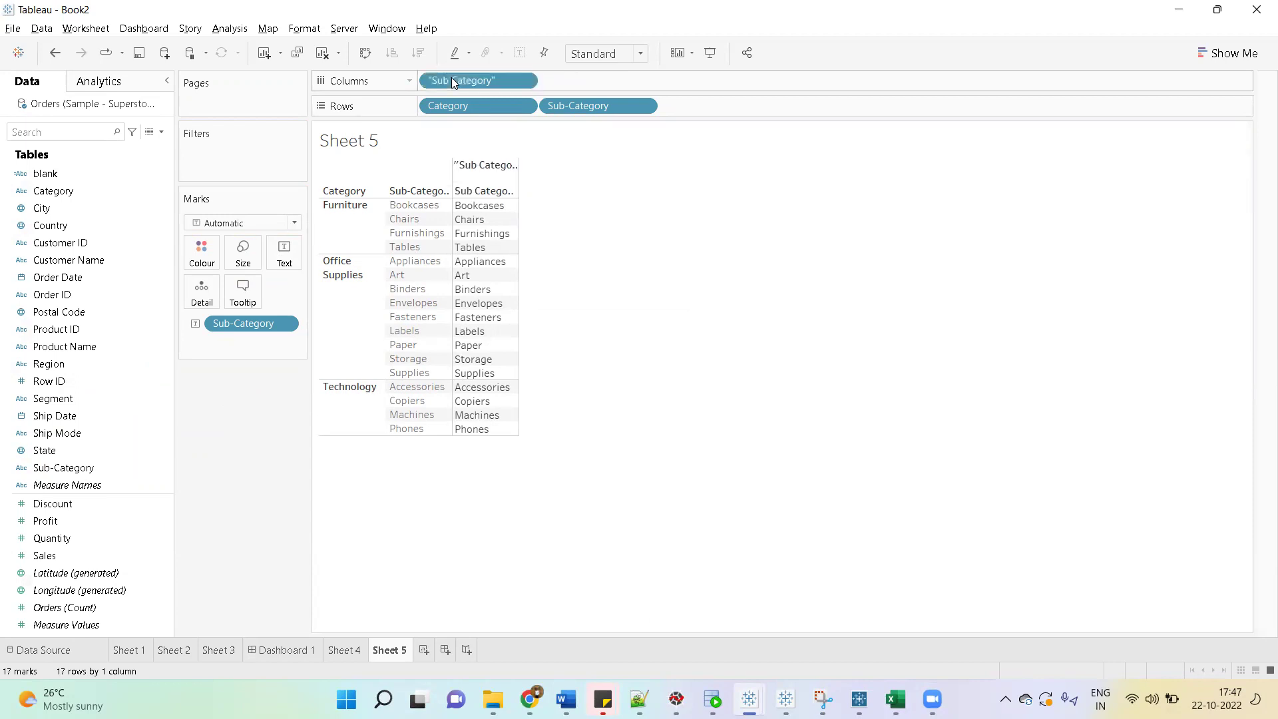
Hide the field labels for columns and resize a table column
right_click(478, 170)
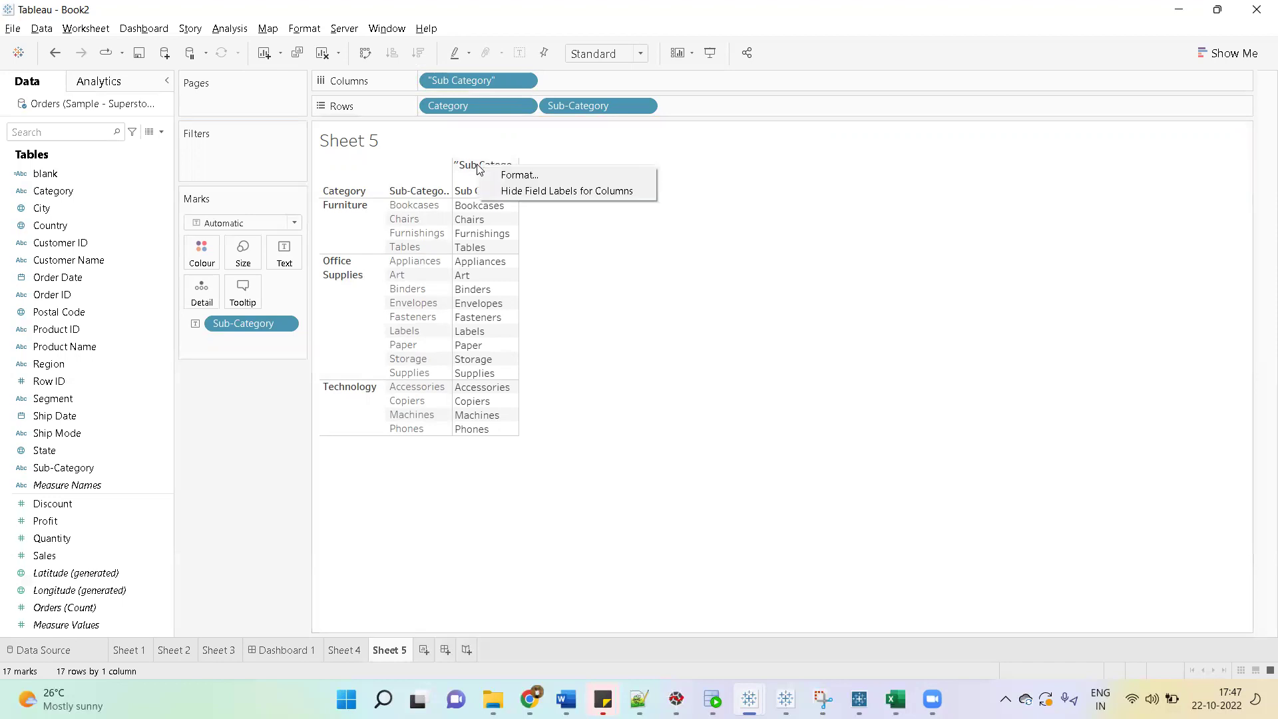
click(526, 192)
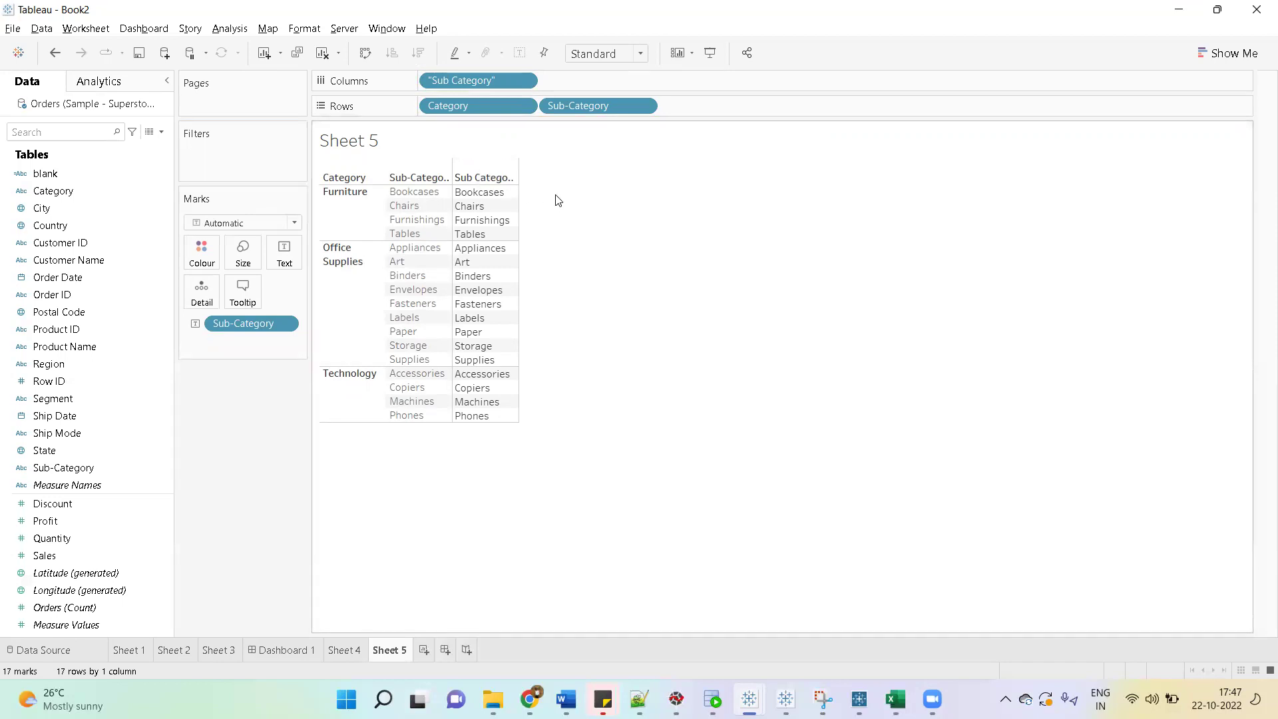
drag(520, 193, 534, 193)
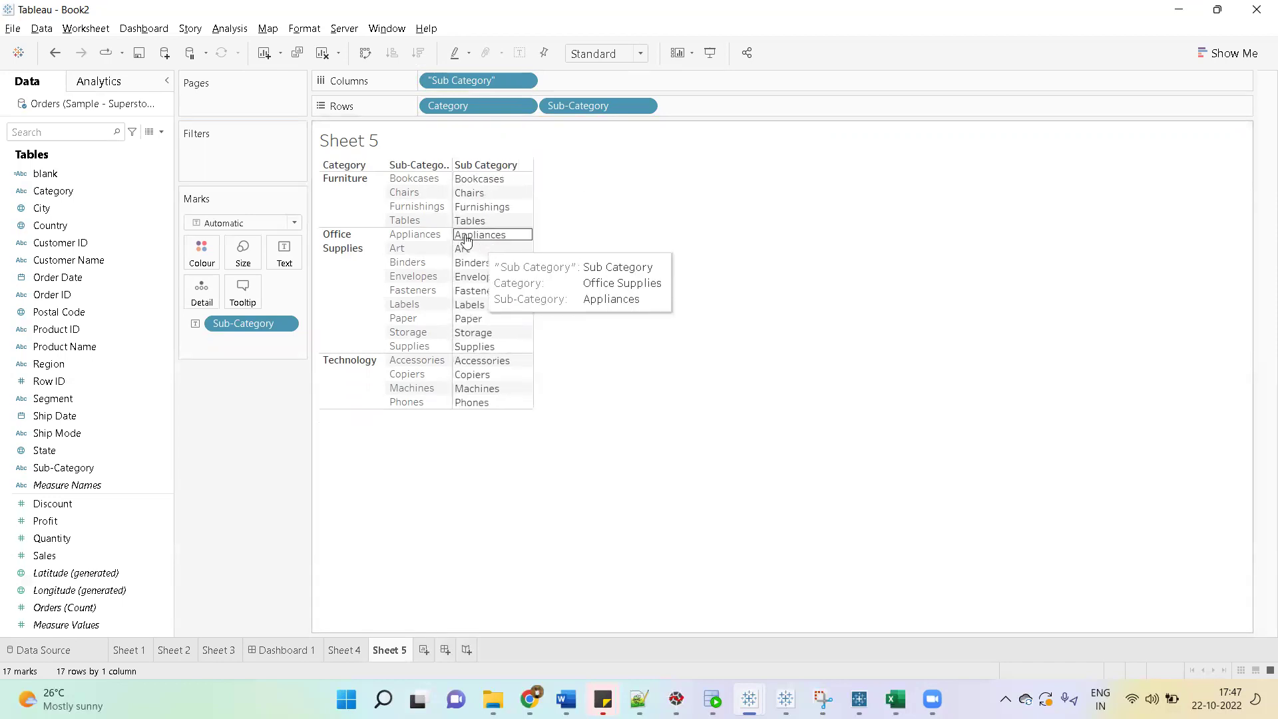
click(480, 235)
Widen the Sub-Category column and hide the Sub-Category row header
drag(452, 228, 456, 228)
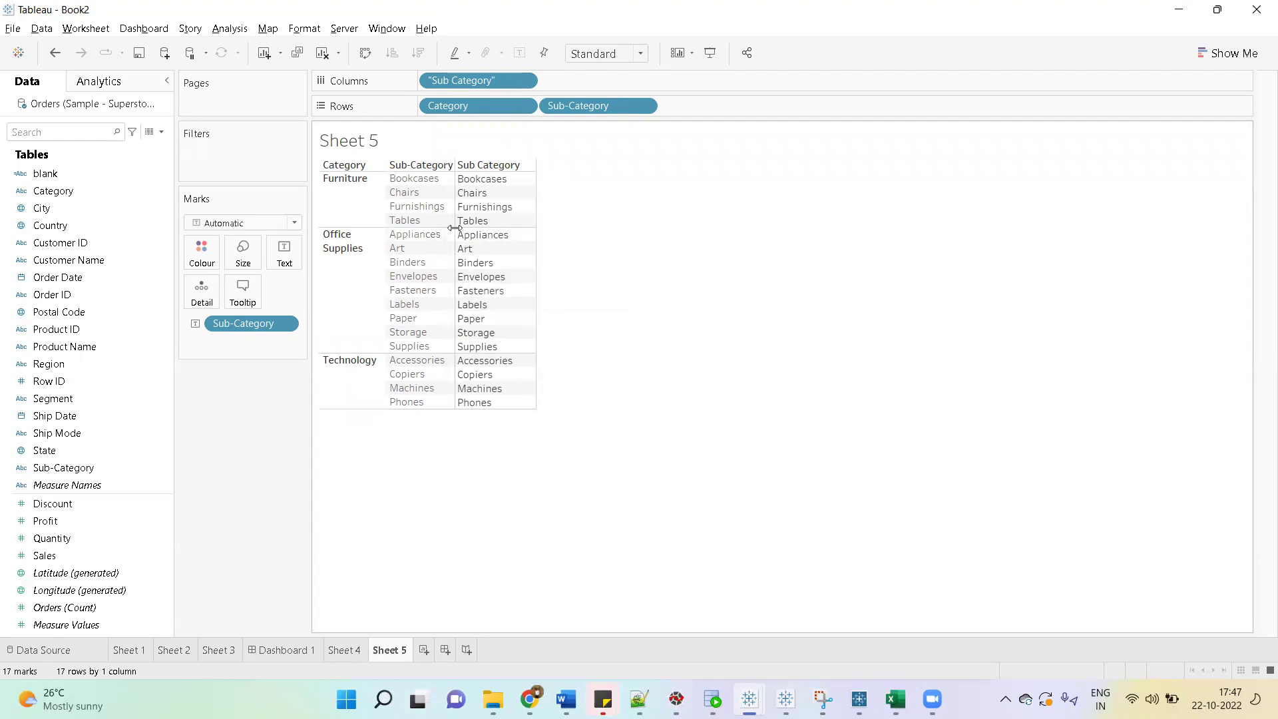
click(415, 179)
right_click(598, 107)
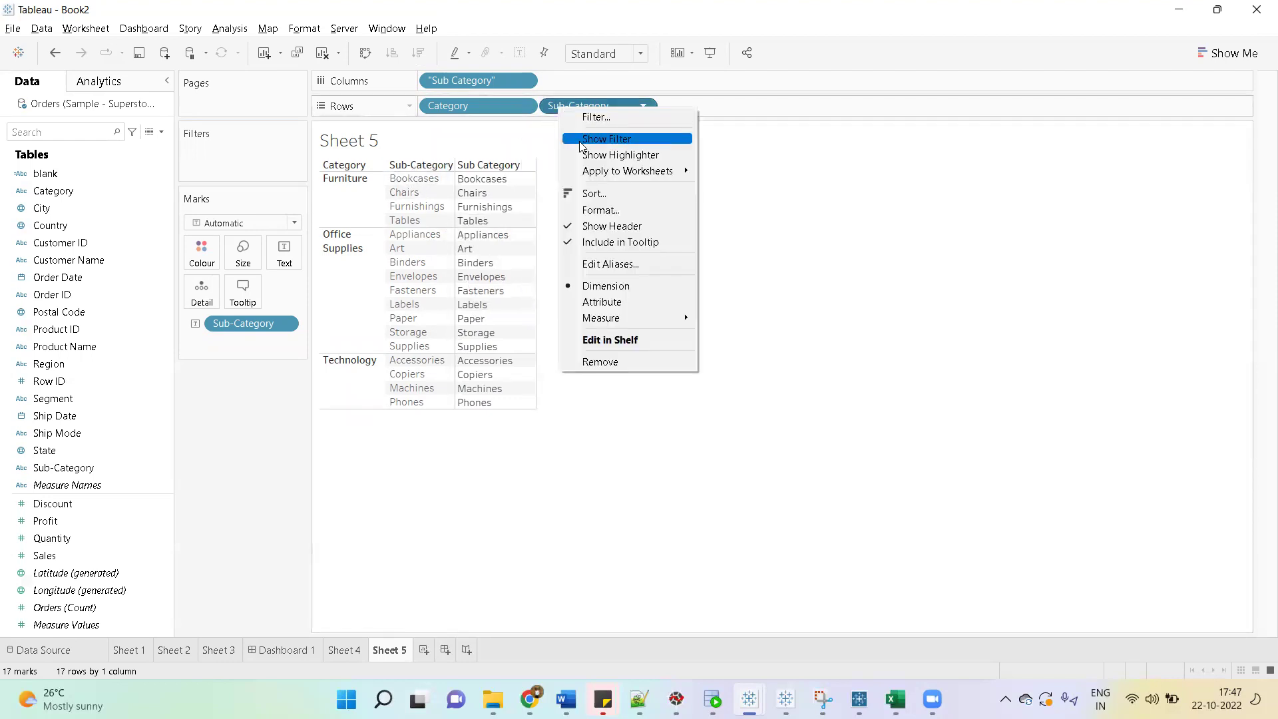
click(610, 226)
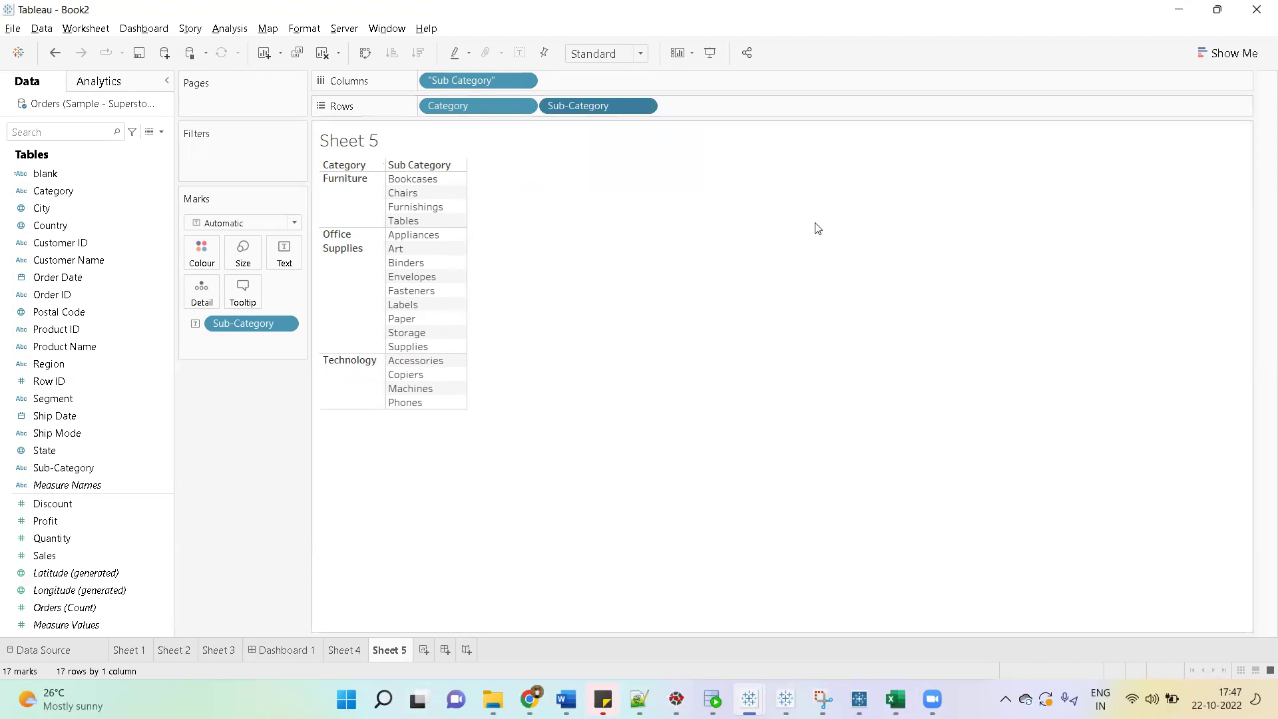